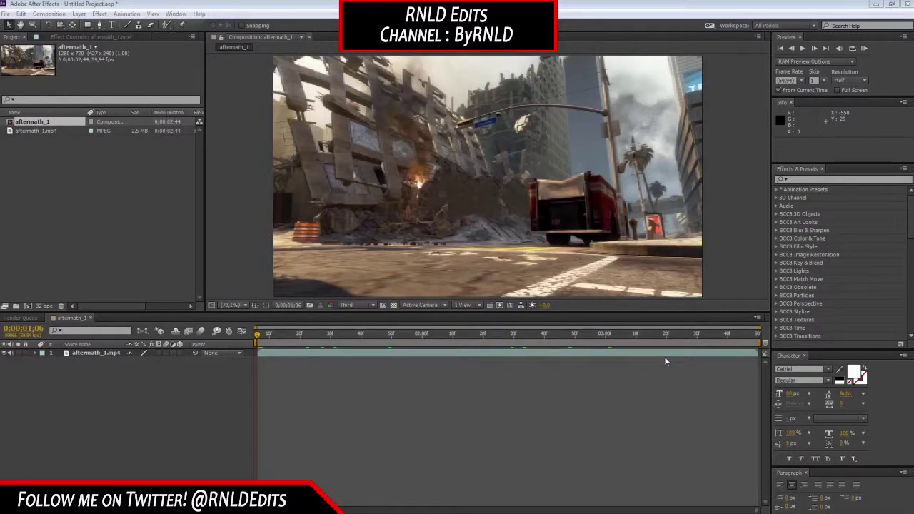
# Step: Play through the aftermath_1.mp4 footage to review the shot
pyautogui.click(665, 357)
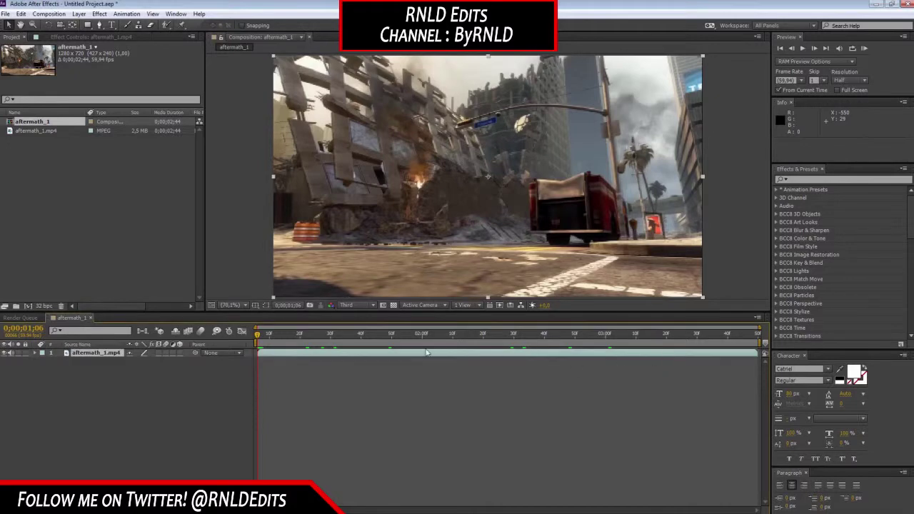
pyautogui.press('space')
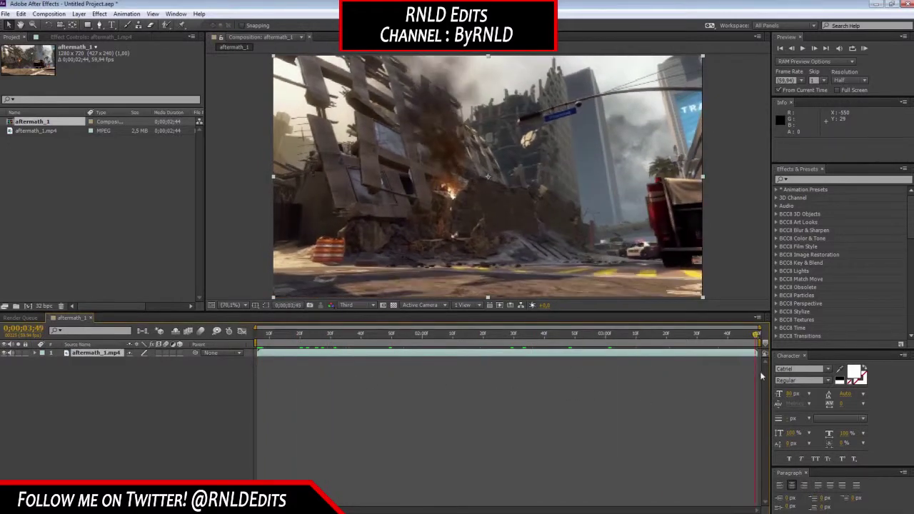
pyautogui.moveTo(657, 365); pyautogui.dragTo(257, 365)
pyautogui.press('space')
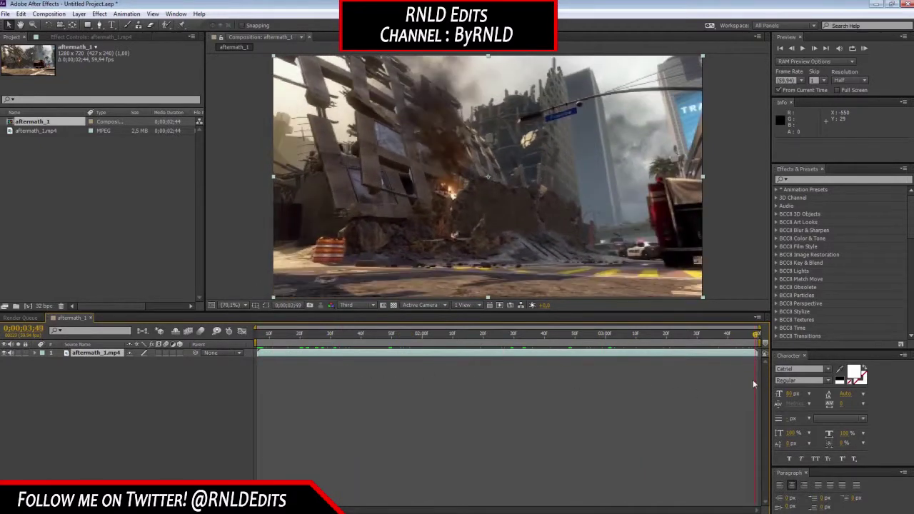
pyautogui.press('space')
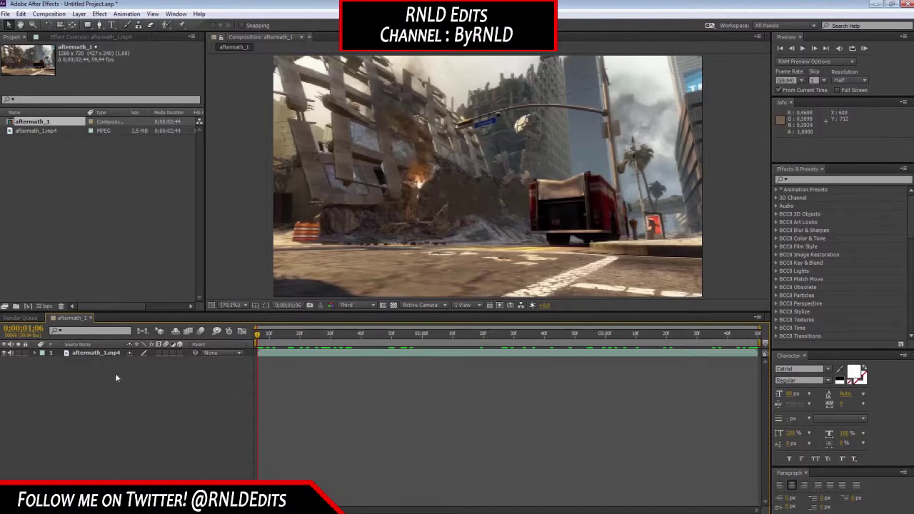
# Step: Run Track Camera on the aftermath_1.mp4 layer
pyautogui.click(98, 353)
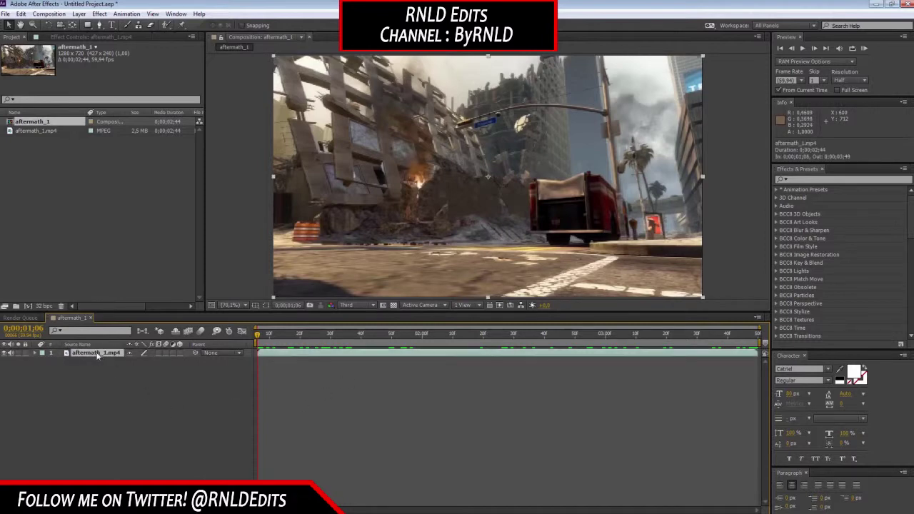
pyautogui.rightClick(81, 355)
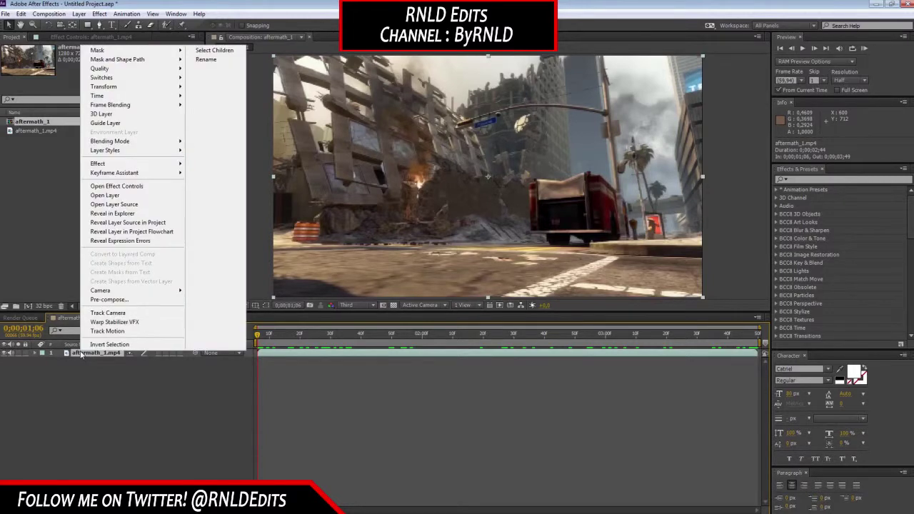
pyautogui.click(101, 314)
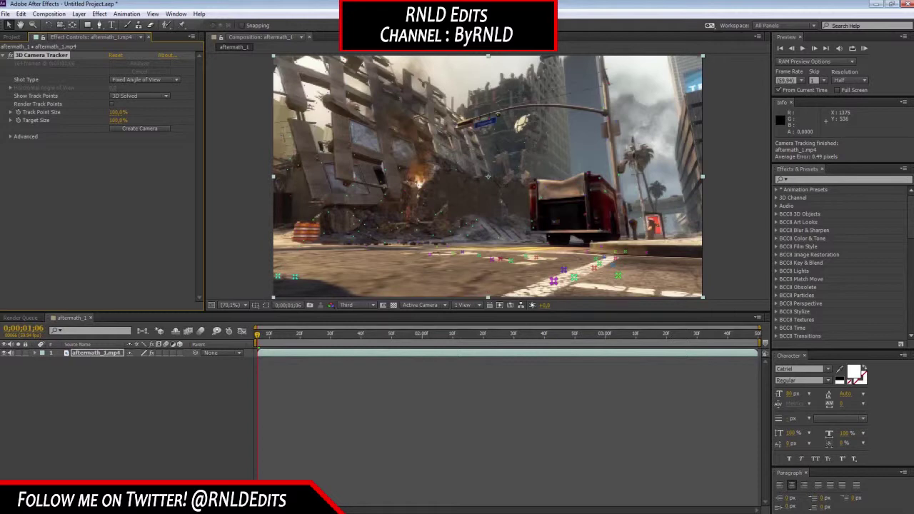
# Step: Select ground track points from the 3D Camera Tracker and create a null and camera
pyautogui.click(203, 362)
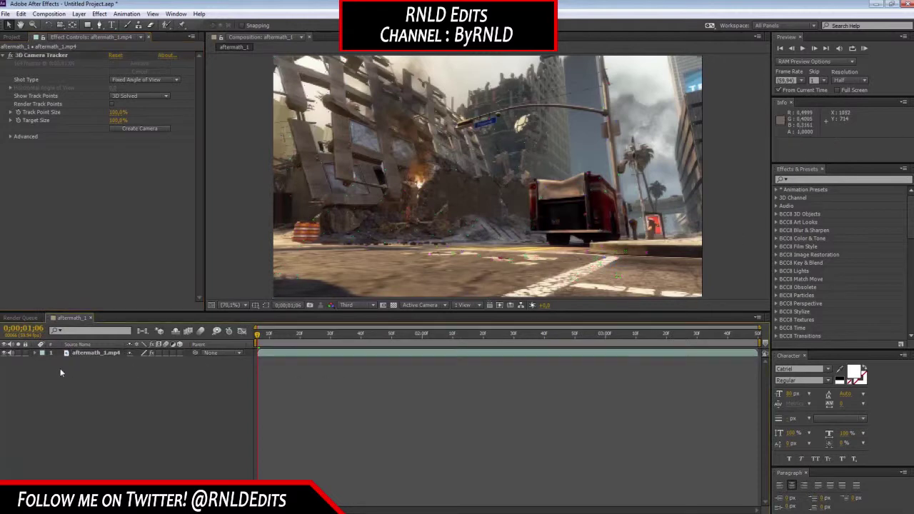
pyautogui.click(45, 56)
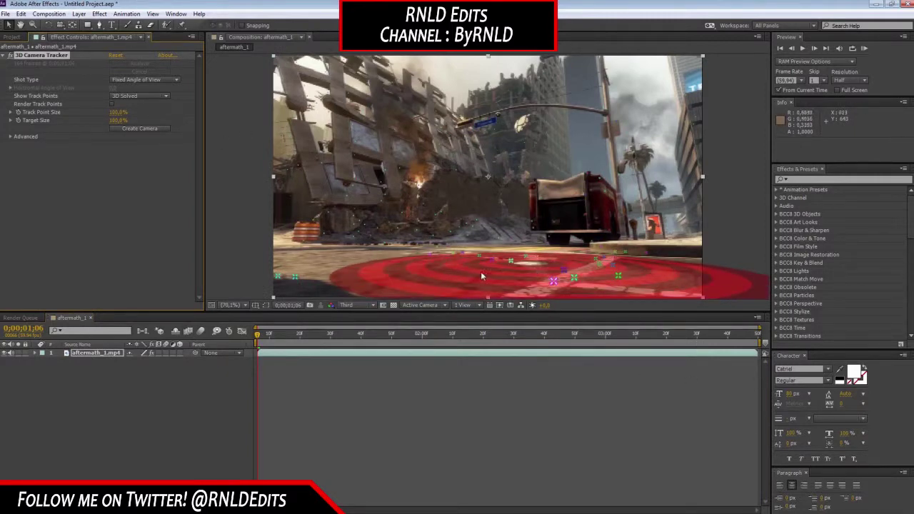
pyautogui.moveTo(345, 334); pyautogui.dragTo(514, 368)
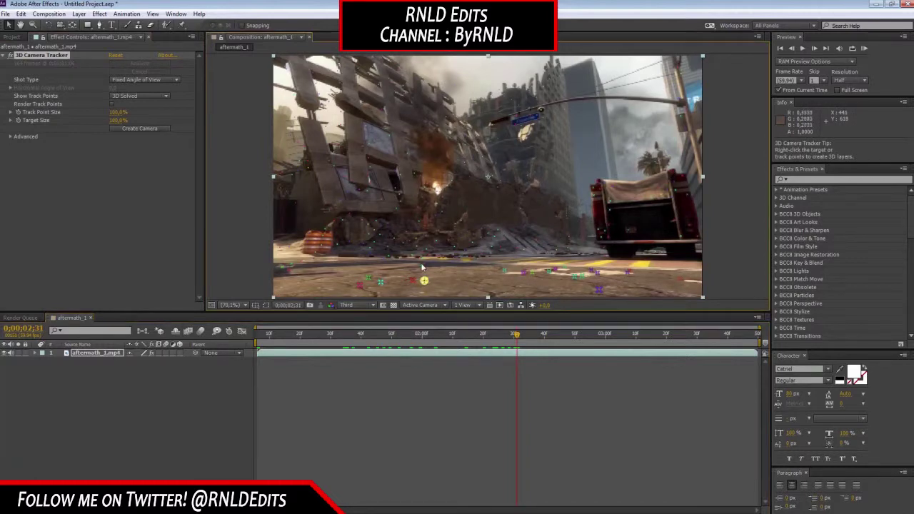
pyautogui.click(628, 271)
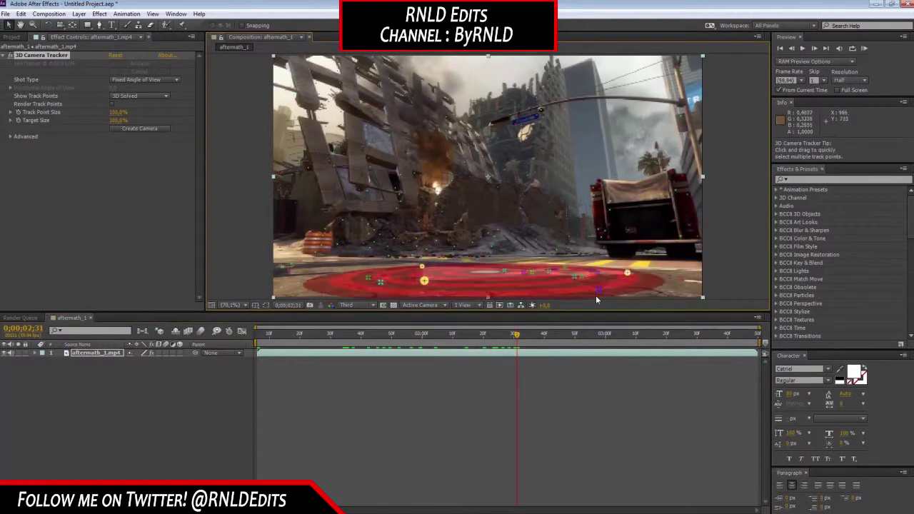
pyautogui.rightClick(509, 277)
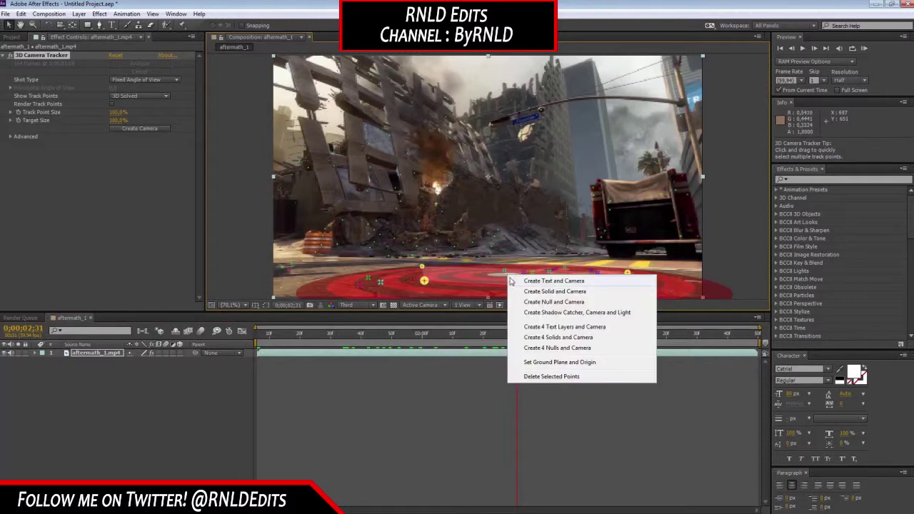
pyautogui.click(547, 305)
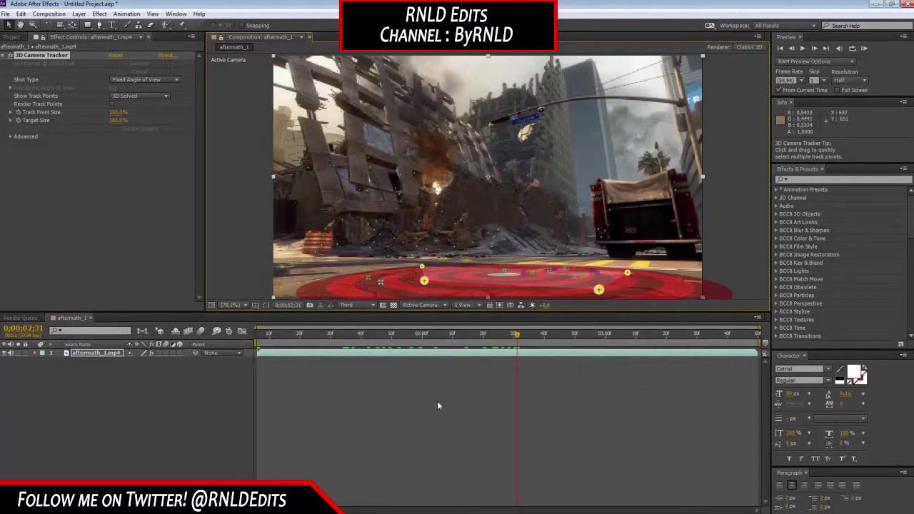
# Step: Delete Track Null 1, leaving only the 3D Tracker Camera layer
pyautogui.click(95, 353)
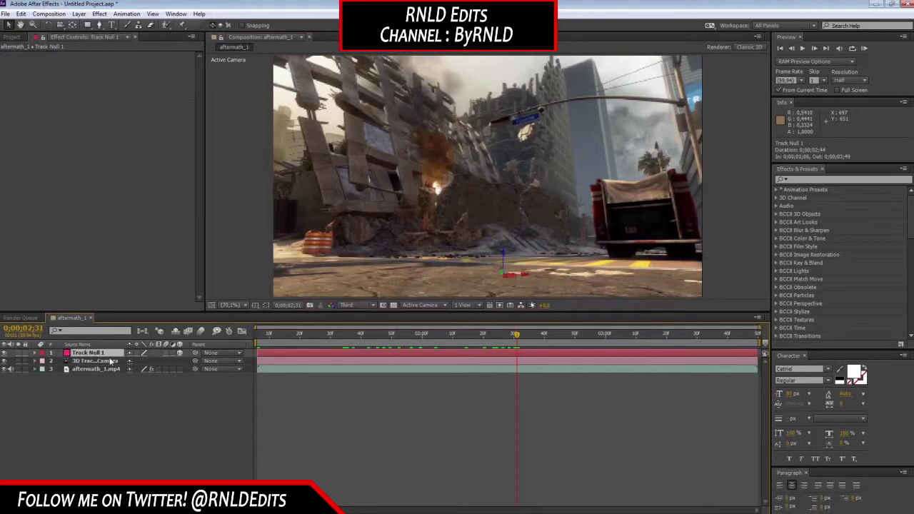
pyautogui.click(843, 179)
pyautogui.press('Delete')
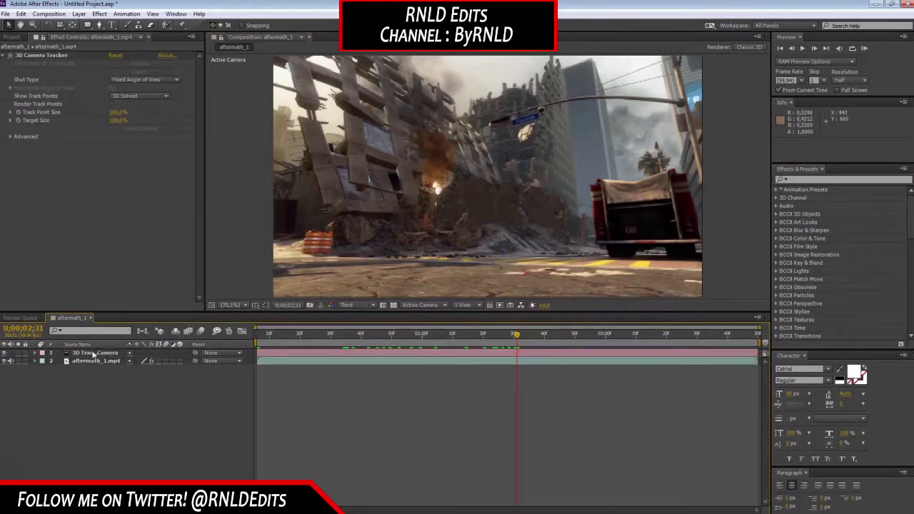
pyautogui.click(93, 355)
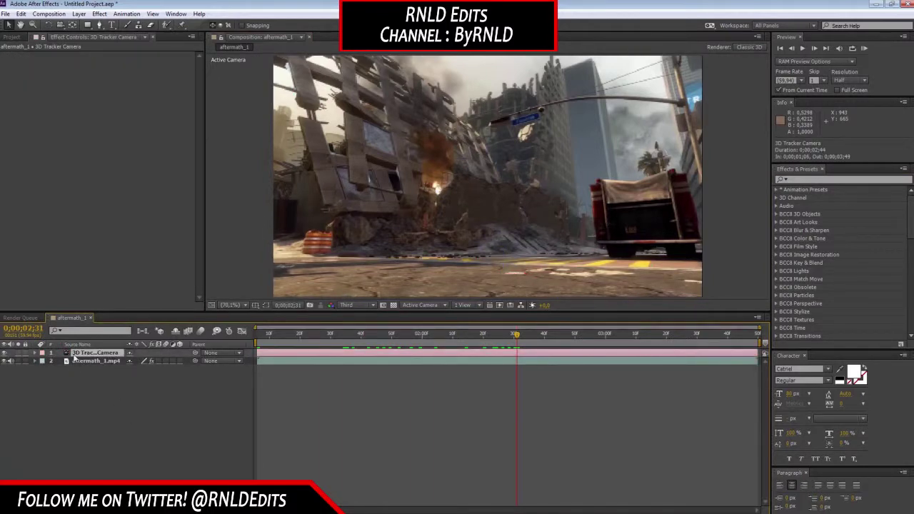
pyautogui.click(271, 395)
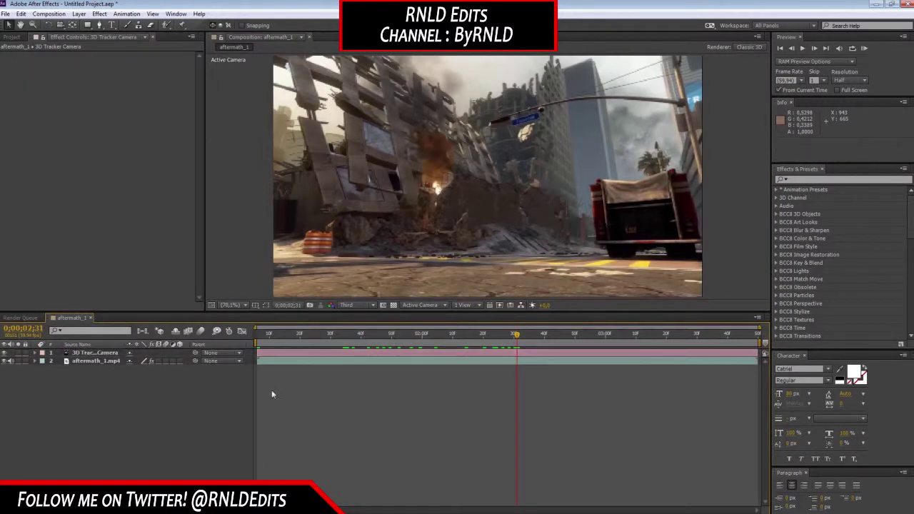
pyautogui.click(818, 180)
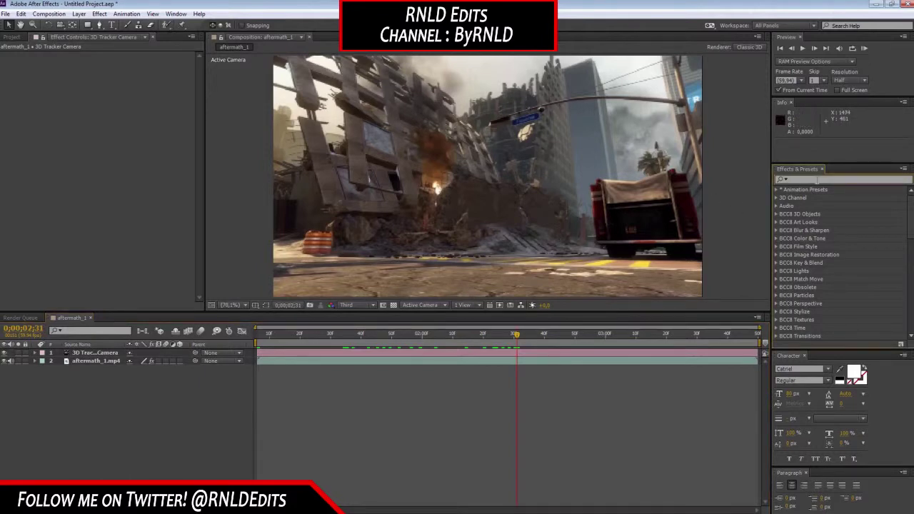
# Step: Create a new solid layer coloured black, Black Solid 1, atop the layer stack
pyautogui.rightClick(198, 321)
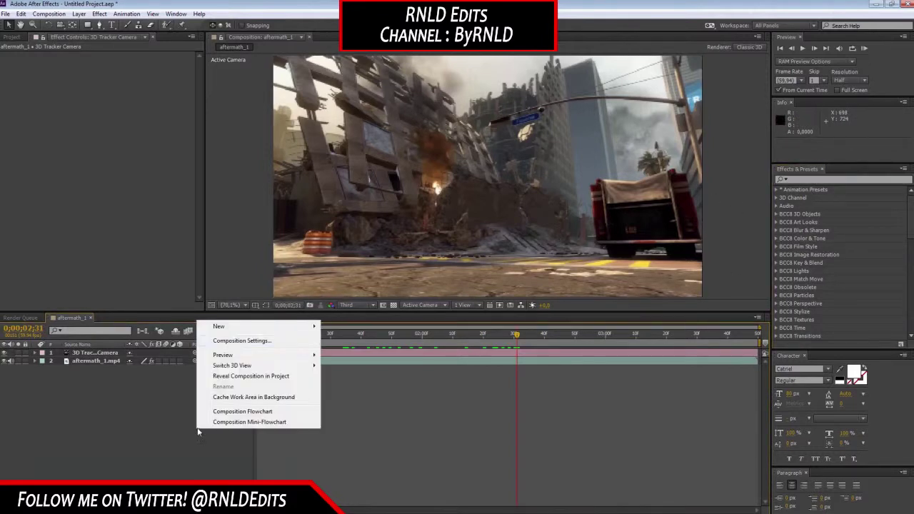
pyautogui.moveTo(229, 329)
pyautogui.click(343, 351)
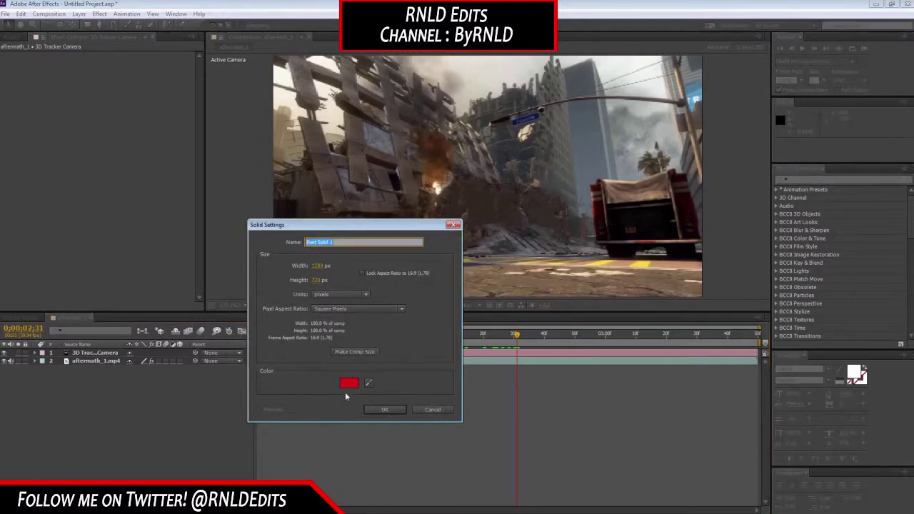
pyautogui.click(349, 385)
pyautogui.click(375, 353)
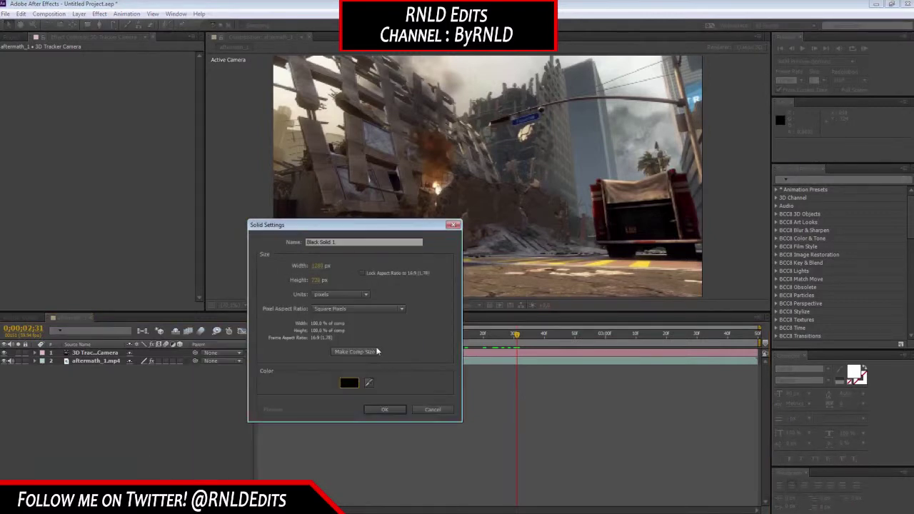
pyautogui.click(384, 409)
pyautogui.click(834, 180)
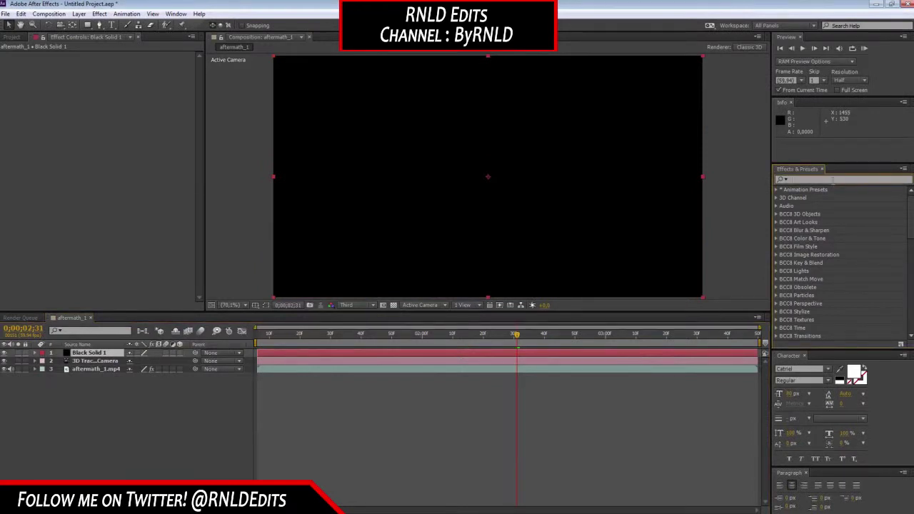
# Step: Apply Trapcode Form to Black Solid 1 and move to around 0;00;01;51
pyautogui.write('form')
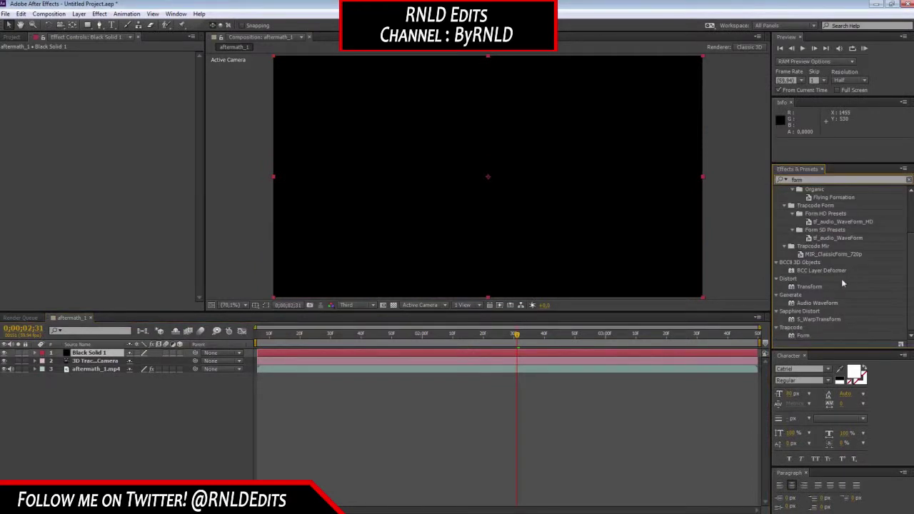
pyautogui.moveTo(804, 336); pyautogui.dragTo(688, 357)
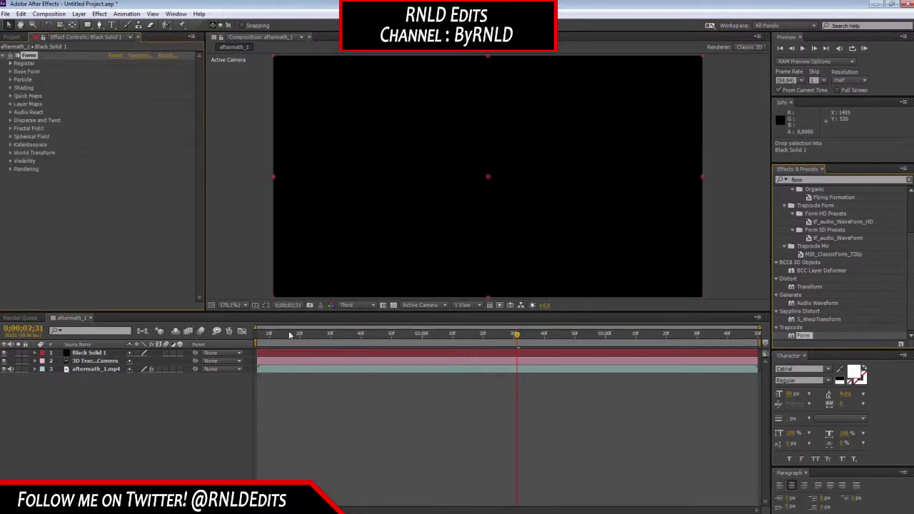
pyautogui.moveTo(509, 335); pyautogui.dragTo(422, 335)
pyautogui.click(394, 337)
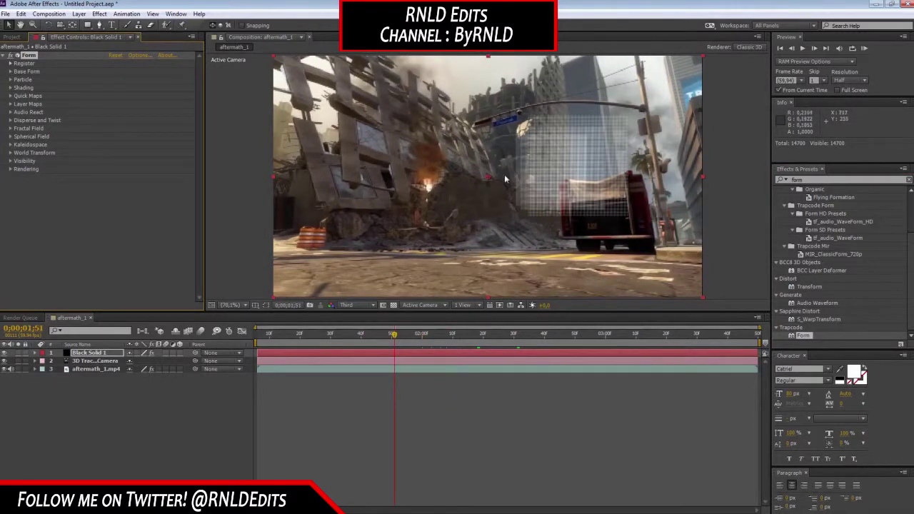
# Step: In Form's Base Form, set Particles in Z to 1 and Size Y to 120
pyautogui.click(10, 71)
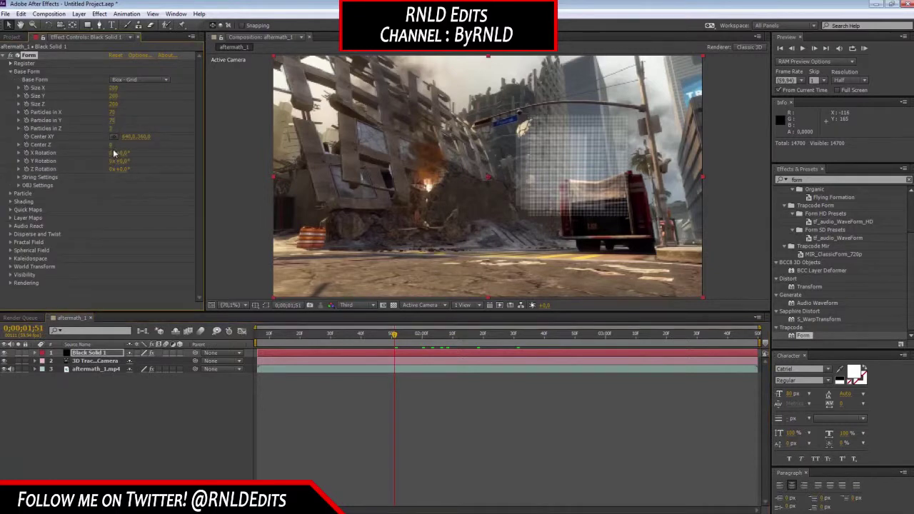
pyautogui.click(113, 128)
pyautogui.write('1')
pyautogui.press('Return')
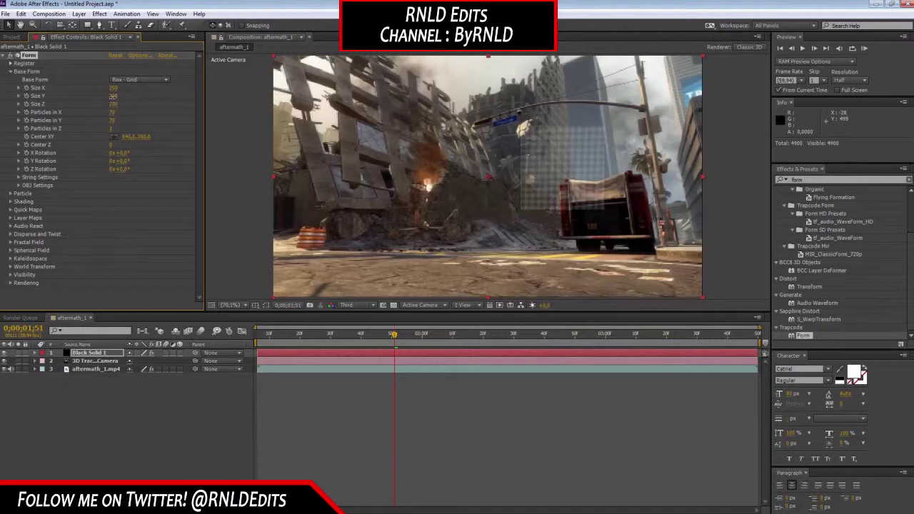
pyautogui.click(113, 96)
pyautogui.write('120')
pyautogui.press('Return')
# Step: Set the Form grid's Size X and Size Y both to 5000
pyautogui.click(116, 88)
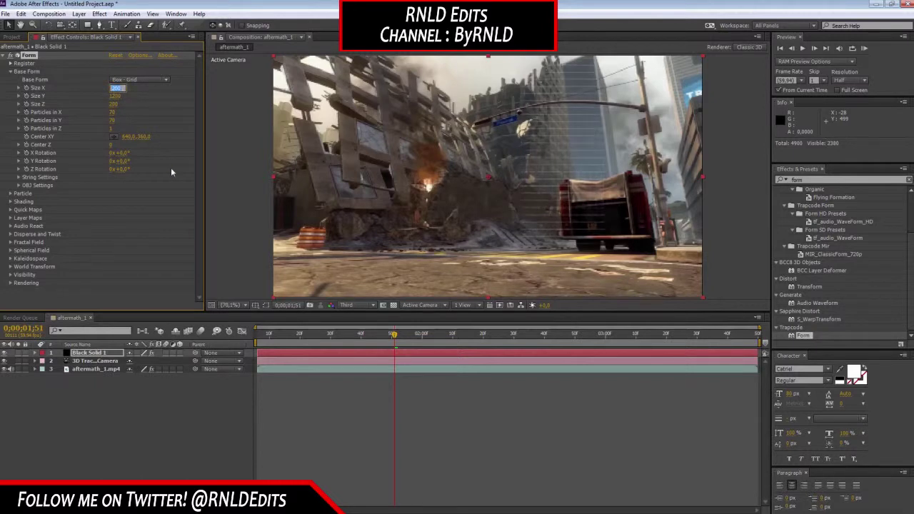
pyautogui.write('1200')
pyautogui.press('Return')
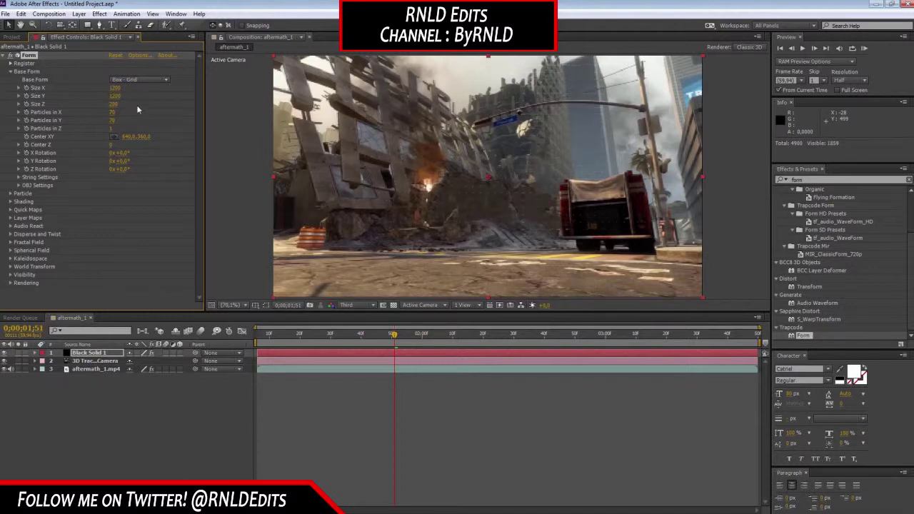
pyautogui.click(117, 88)
pyautogui.write('5000')
pyautogui.press('Tab')
pyautogui.write('500')
pyautogui.press('BackSpace')
pyautogui.press('BackSpace')
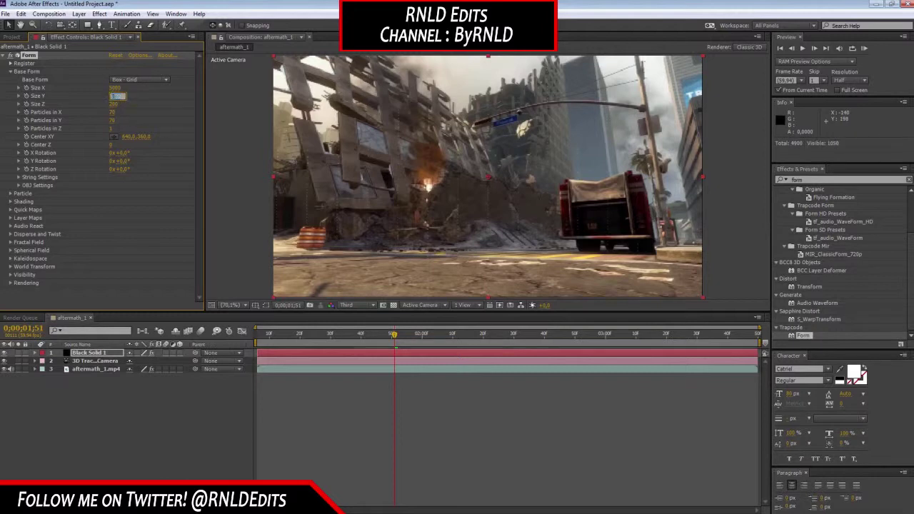
pyautogui.write('000')
pyautogui.press('Return')
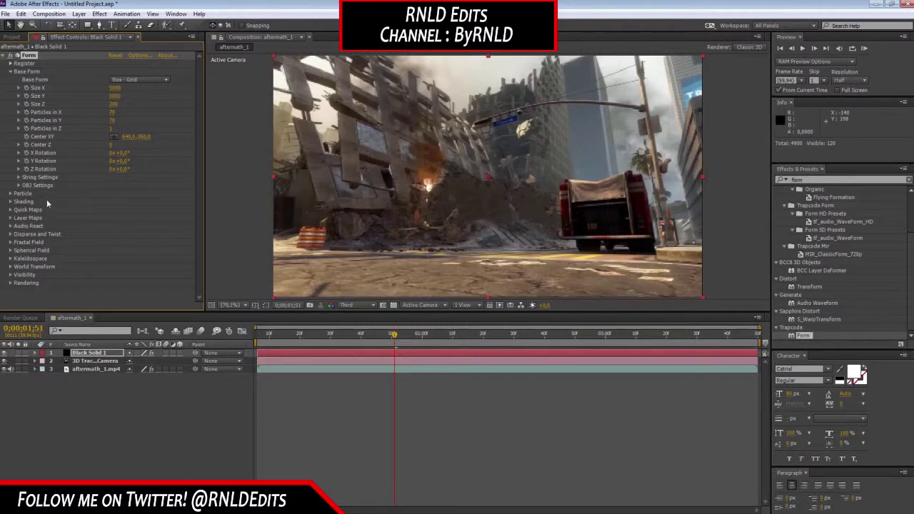
# Step: Set particle Size to 5 and Particles in X and Y to 120
pyautogui.click(10, 193)
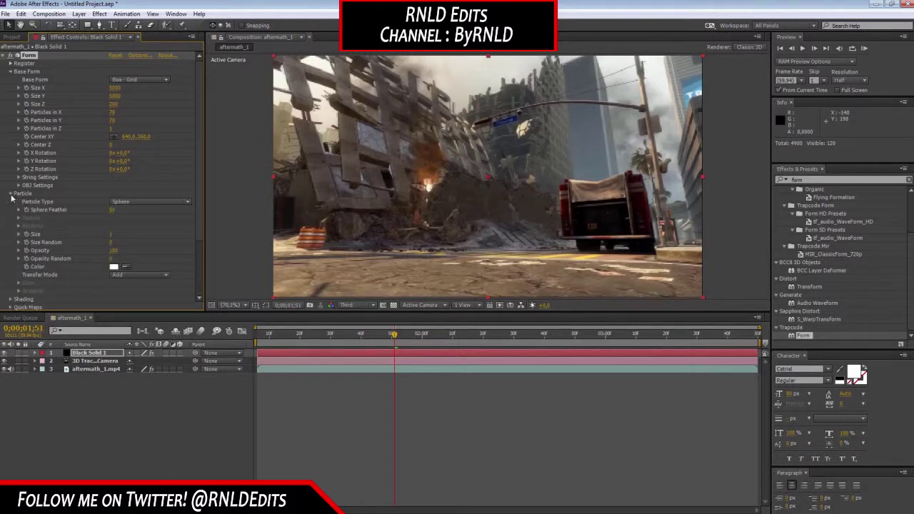
pyautogui.click(112, 235)
pyautogui.press('Return')
pyautogui.click(113, 113)
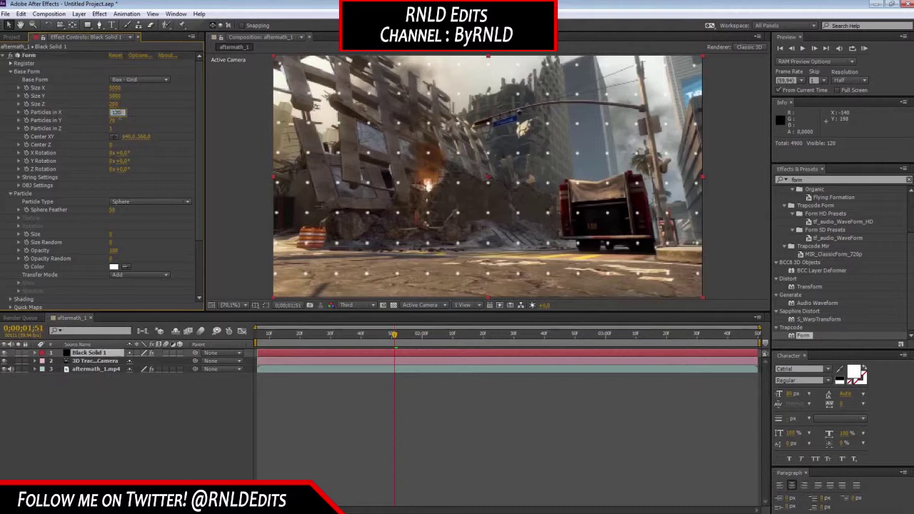
pyautogui.write('0')
pyautogui.press('Return')
pyautogui.click(116, 122)
pyautogui.write('120')
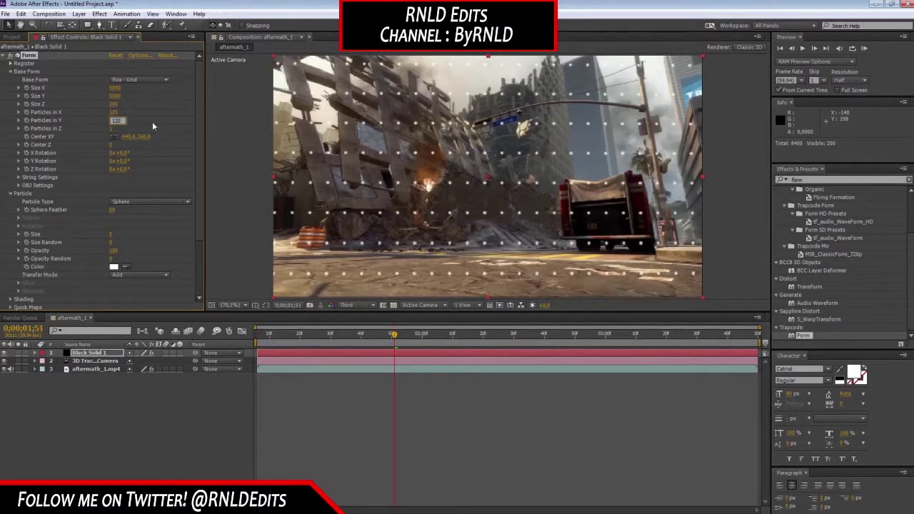
pyautogui.press('Return')
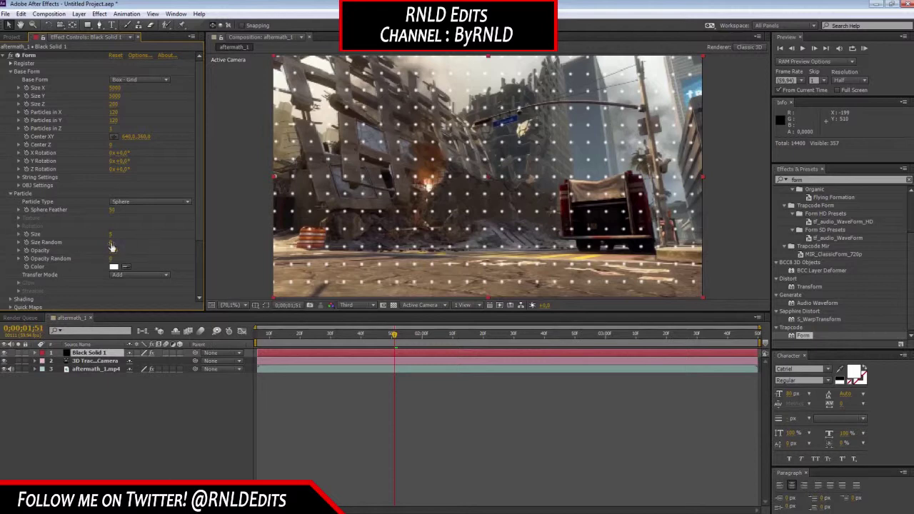
pyautogui.press('Return')
# Step: Raise Size Random and Opacity Random to 100
pyautogui.moveTo(112, 242); pyautogui.dragTo(143, 243)
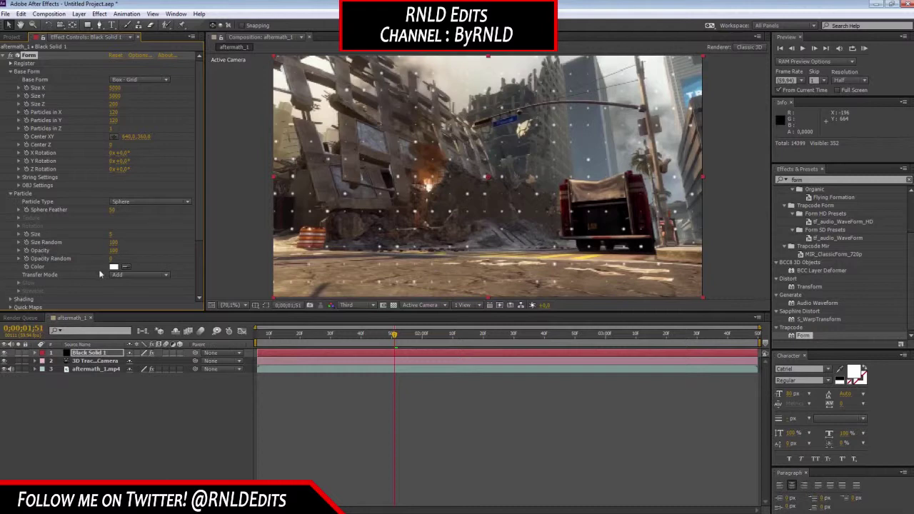
pyautogui.moveTo(114, 255); pyautogui.dragTo(187, 263)
pyautogui.click(398, 439)
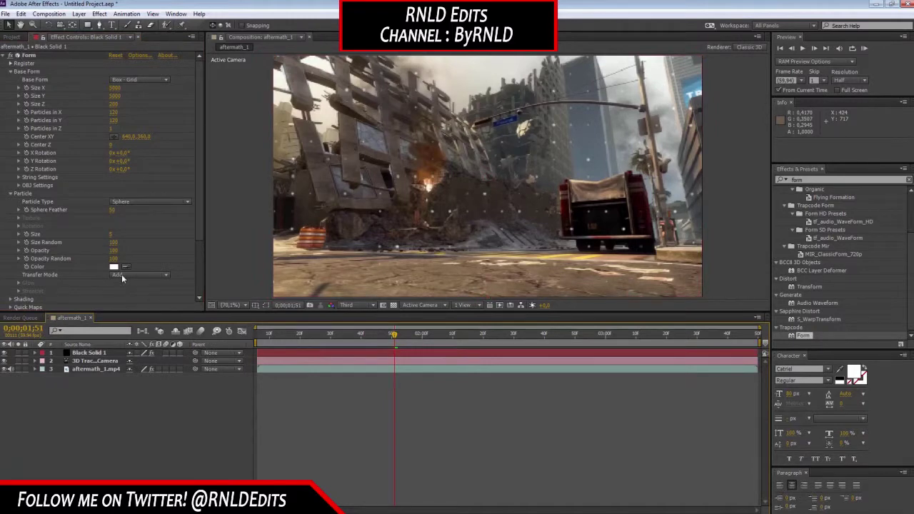
# Step: Tilt the Form grid to an X Rotation of 80° and reveal its keyframe
pyautogui.click(11, 194)
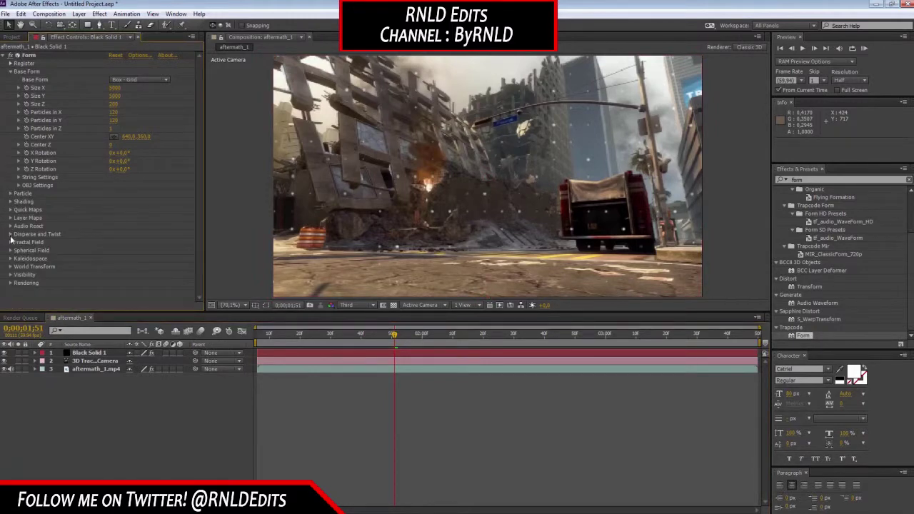
pyautogui.click(10, 236)
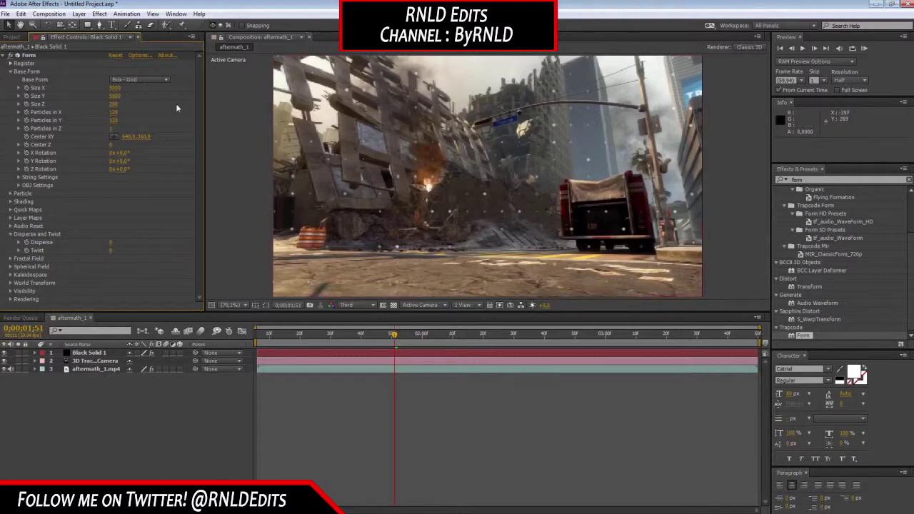
pyautogui.click(43, 153)
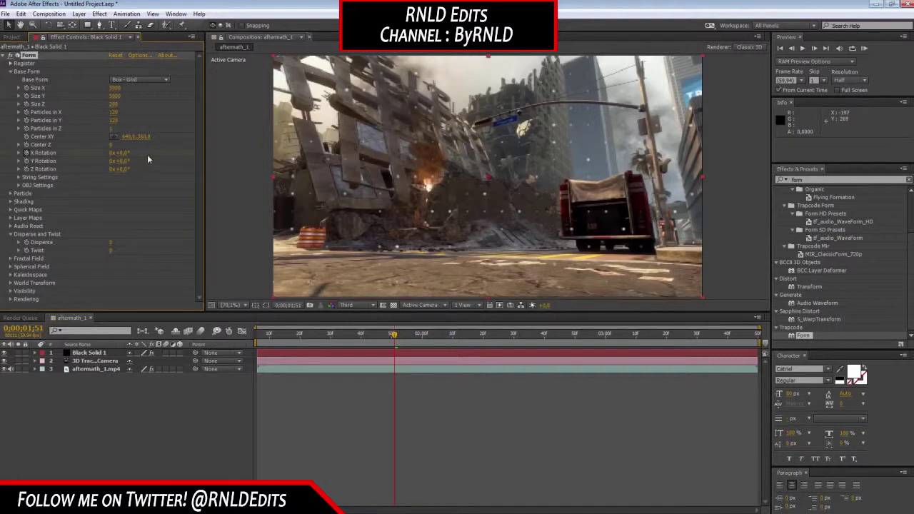
pyautogui.moveTo(123, 157); pyautogui.dragTo(180, 159)
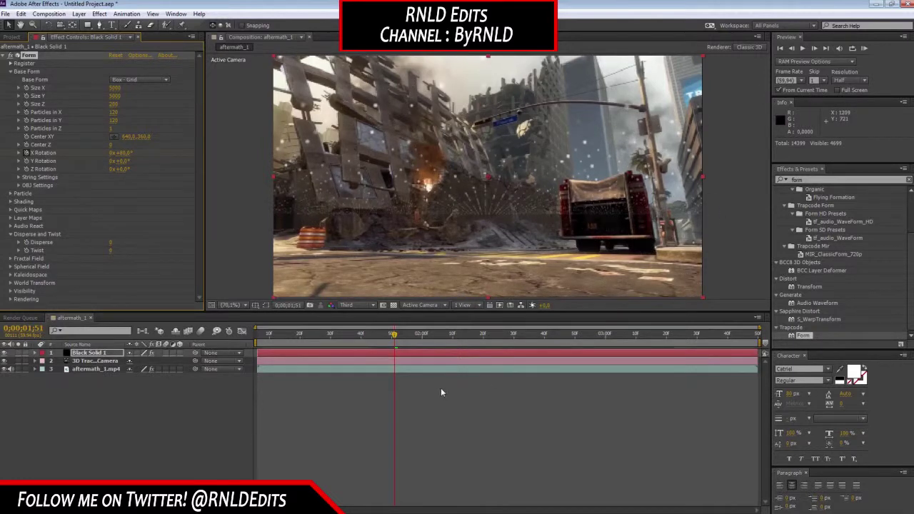
pyautogui.press('u')
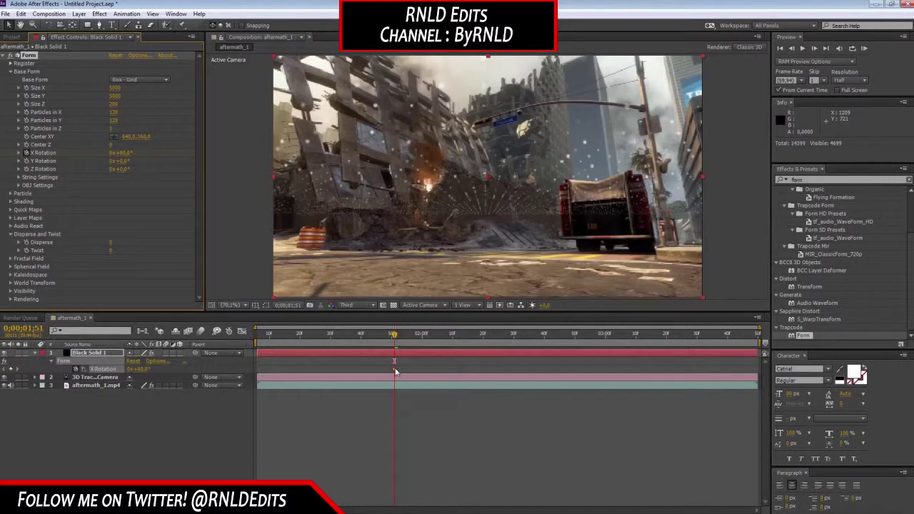
pyautogui.click(451, 454)
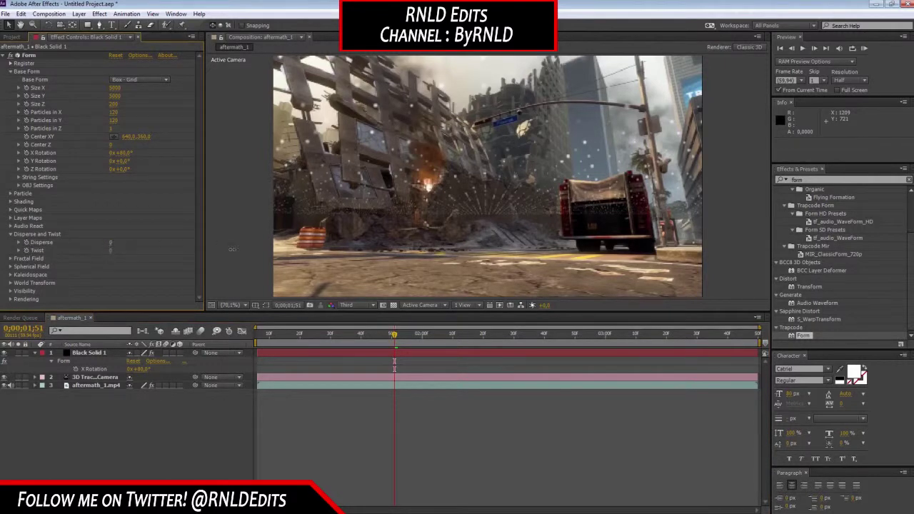
# Step: Increase Disperse to 888 to scatter the particles, then check a later frame
pyautogui.click(110, 243)
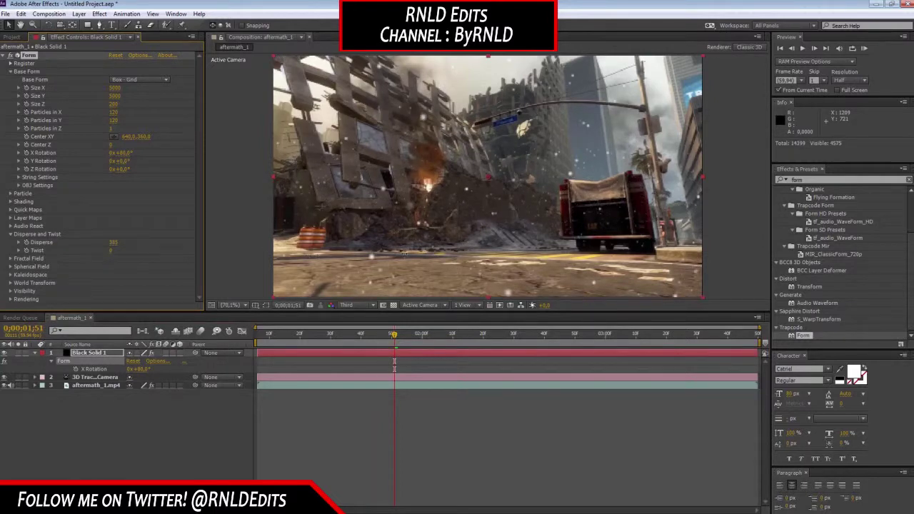
pyautogui.moveTo(111, 244); pyautogui.dragTo(520, 314)
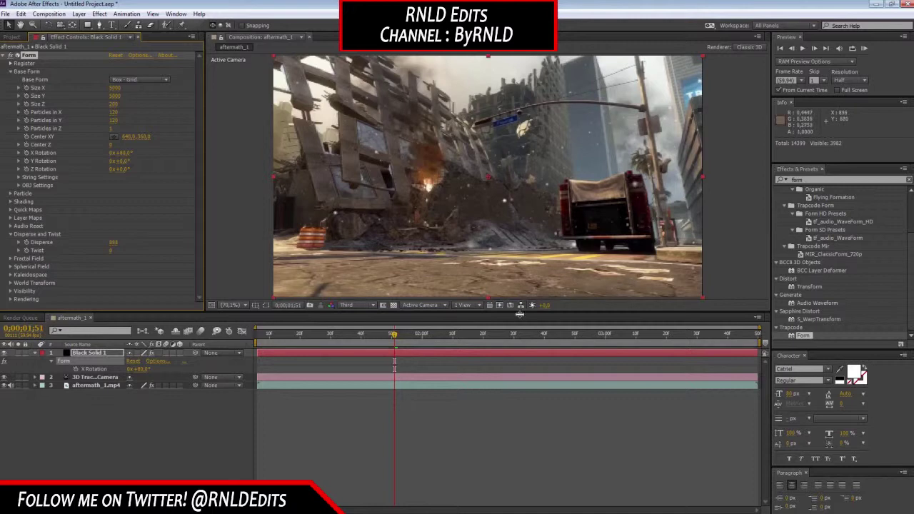
pyautogui.moveTo(393, 334); pyautogui.dragTo(496, 360)
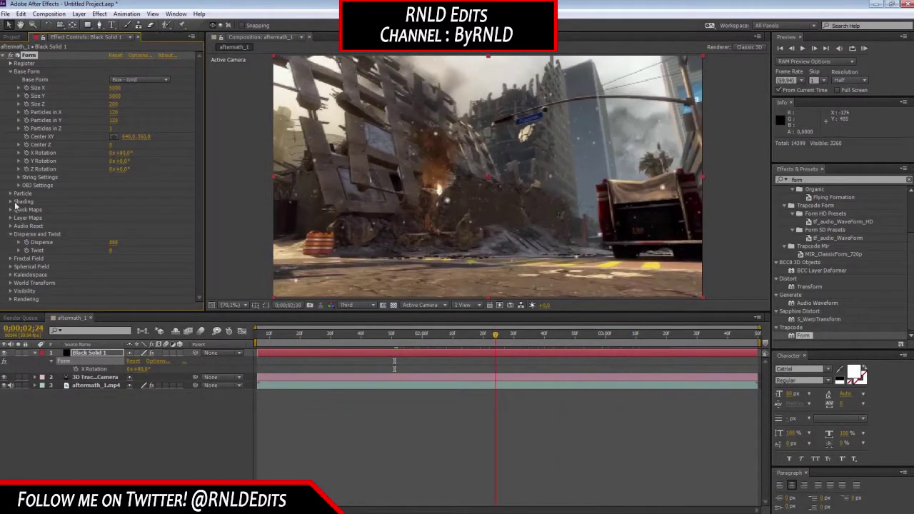
# Step: Collapse Disperse and Twist, rewind, and play the composition to review the scattered flakes
pyautogui.click(11, 233)
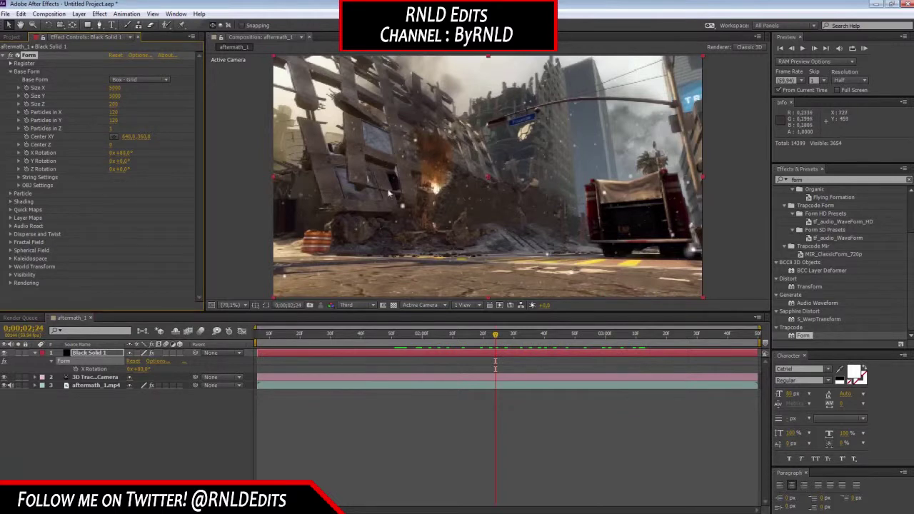
pyautogui.rightClick(509, 179)
pyautogui.press('Escape')
pyautogui.moveTo(493, 333); pyautogui.dragTo(460, 354)
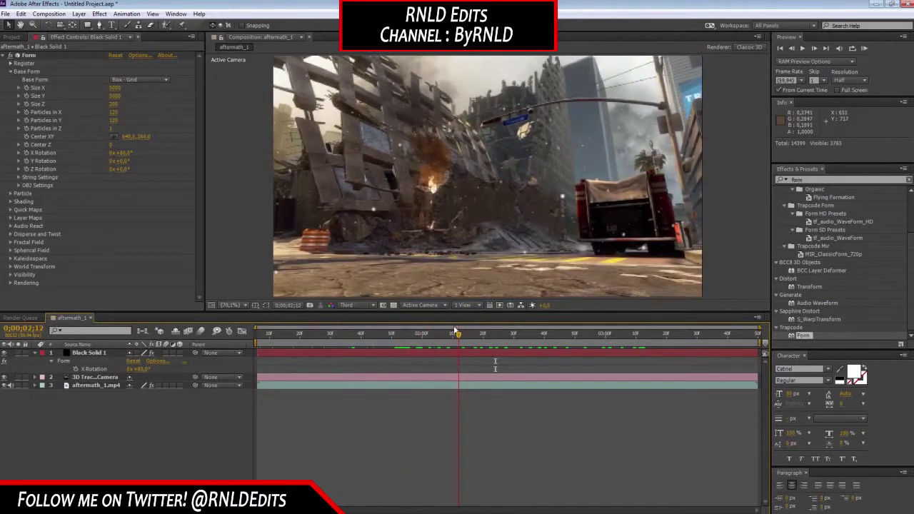
pyautogui.click(93, 354)
pyautogui.click(127, 450)
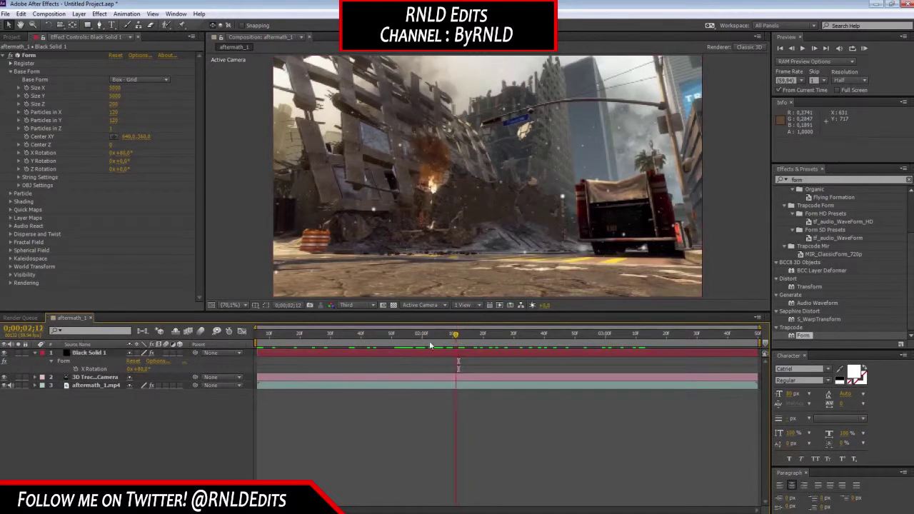
pyautogui.moveTo(430, 346); pyautogui.dragTo(408, 345)
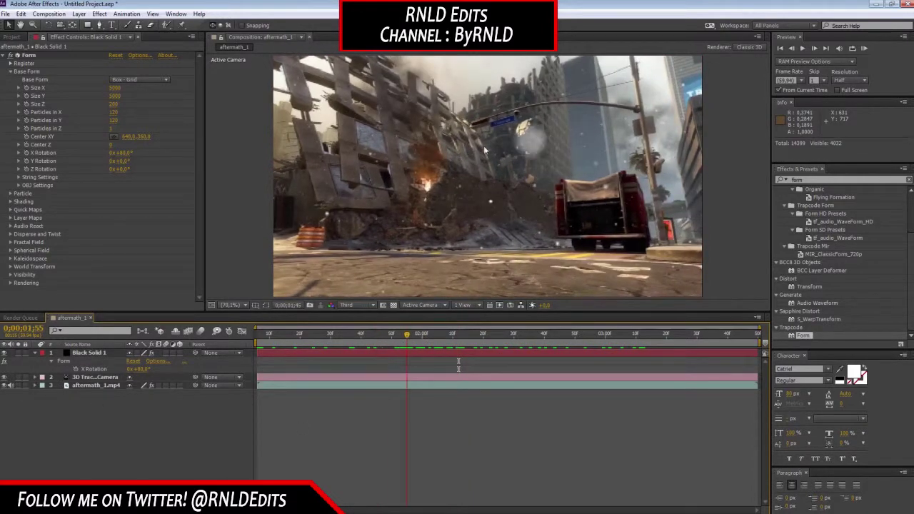
pyautogui.press('space')
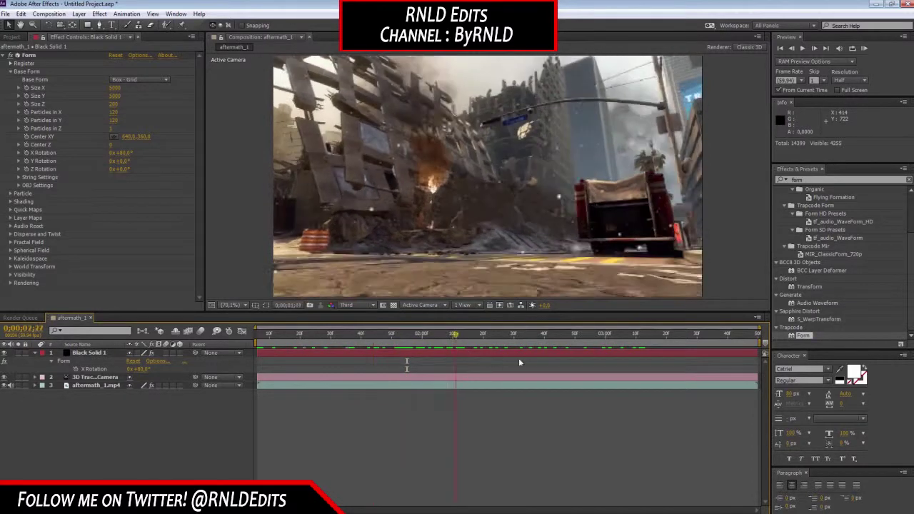
# Step: Set Form's particle Size to 10, then rewind and play back the snow
pyautogui.click(11, 193)
pyautogui.click(111, 235)
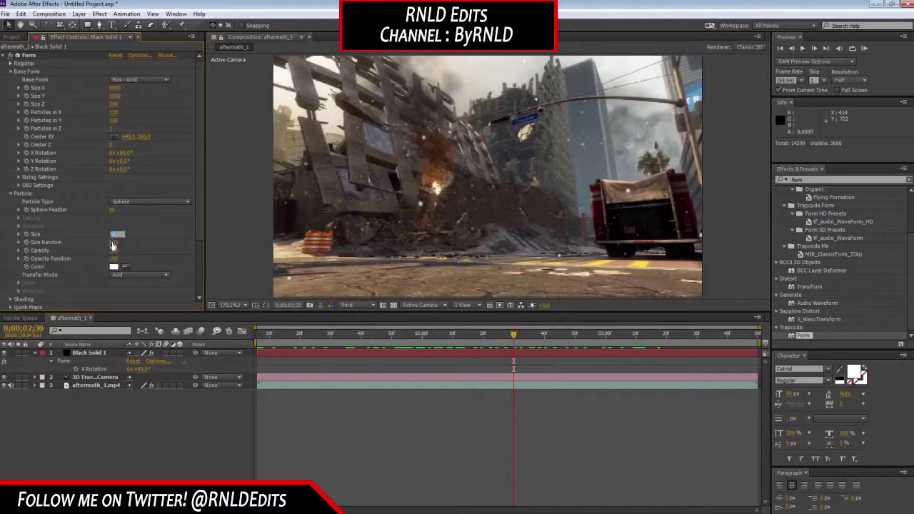
pyautogui.write('10')
pyautogui.press('Return')
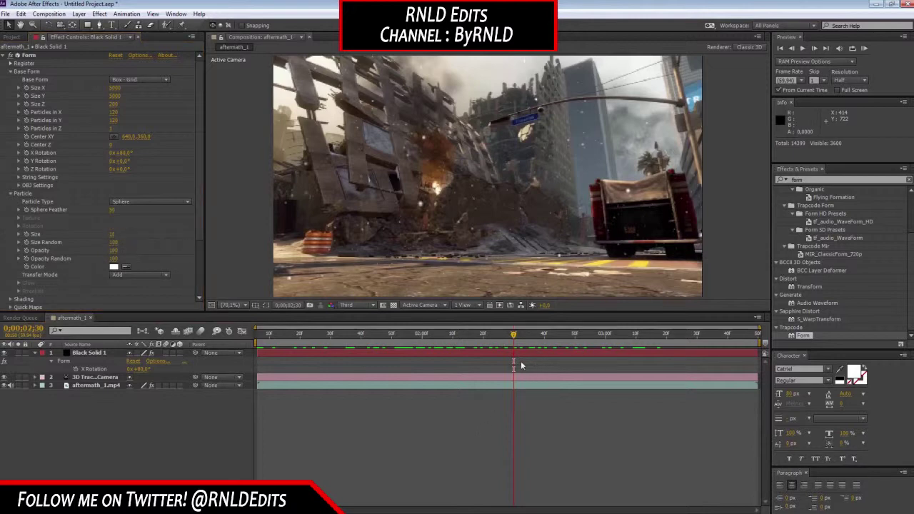
pyautogui.moveTo(481, 335); pyautogui.dragTo(383, 335)
pyautogui.press('space')
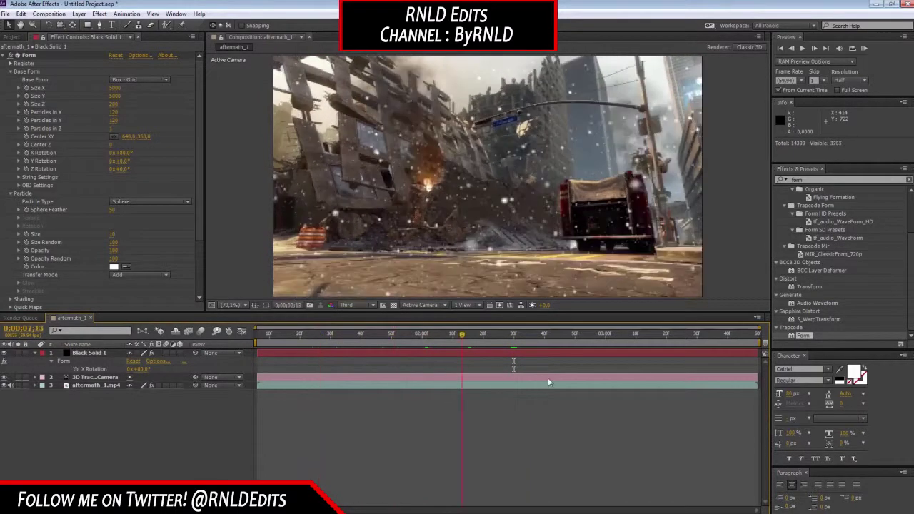